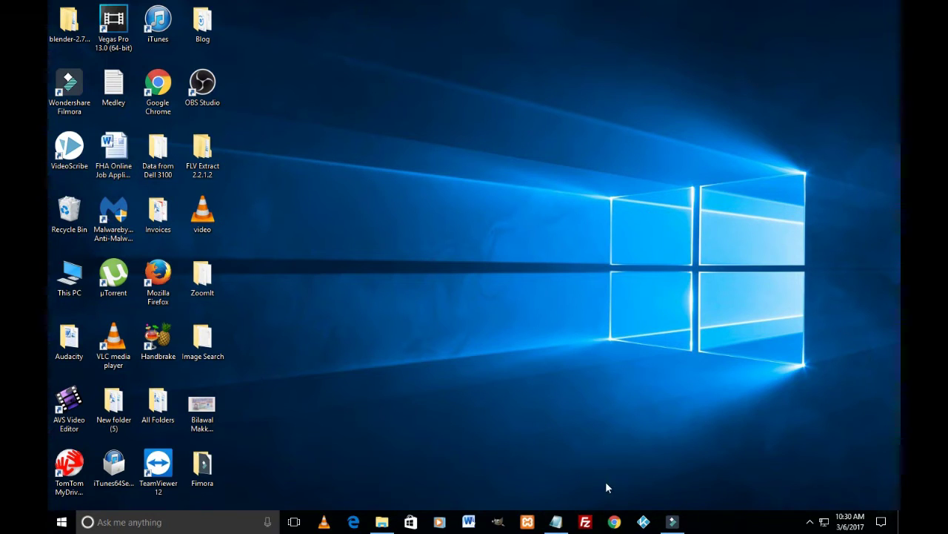
# - Launch Microsoft Edge from the taskbar to reach its Start page
pyautogui.click(353, 522)
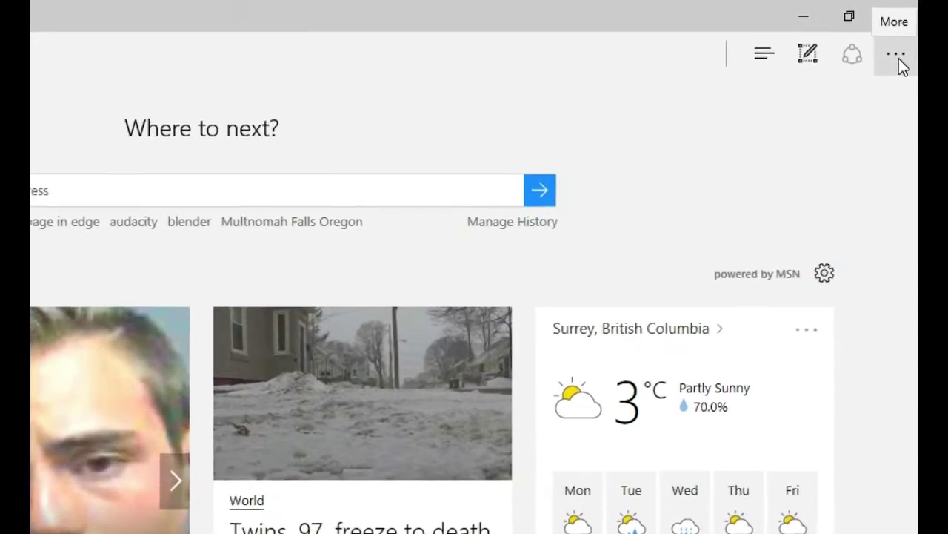
# - In Settings, set 'Open Microsoft Edge with' to 'A specific page or pages'
pyautogui.click(901, 63)
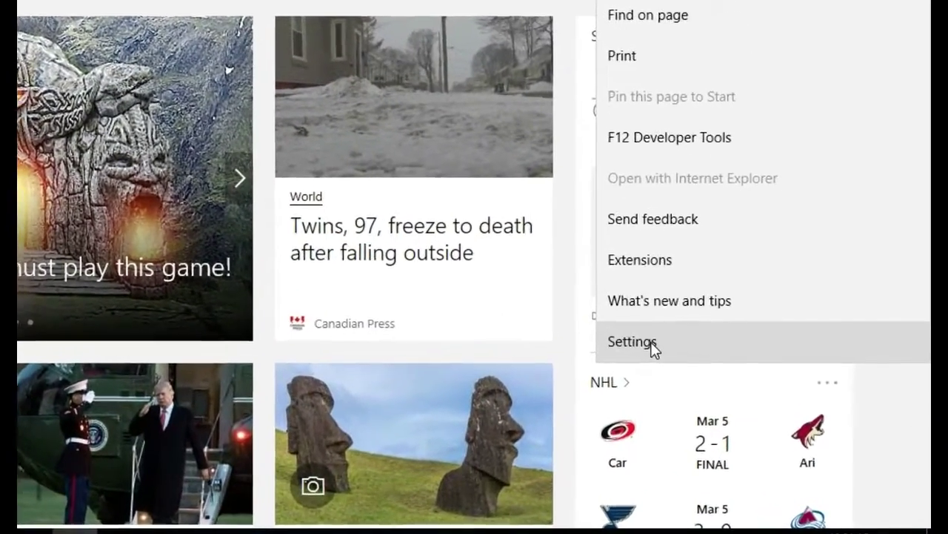
pyautogui.click(682, 369)
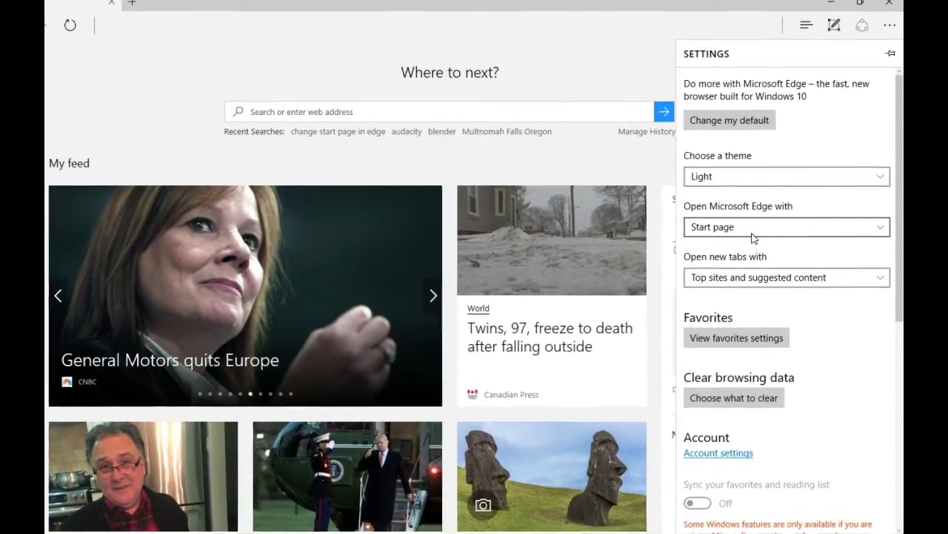
pyautogui.click(752, 231)
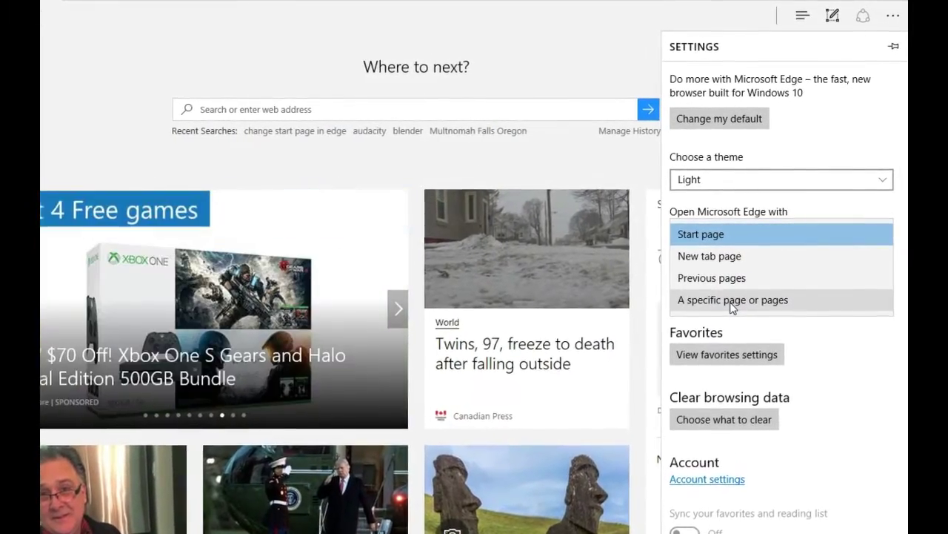
pyautogui.click(728, 305)
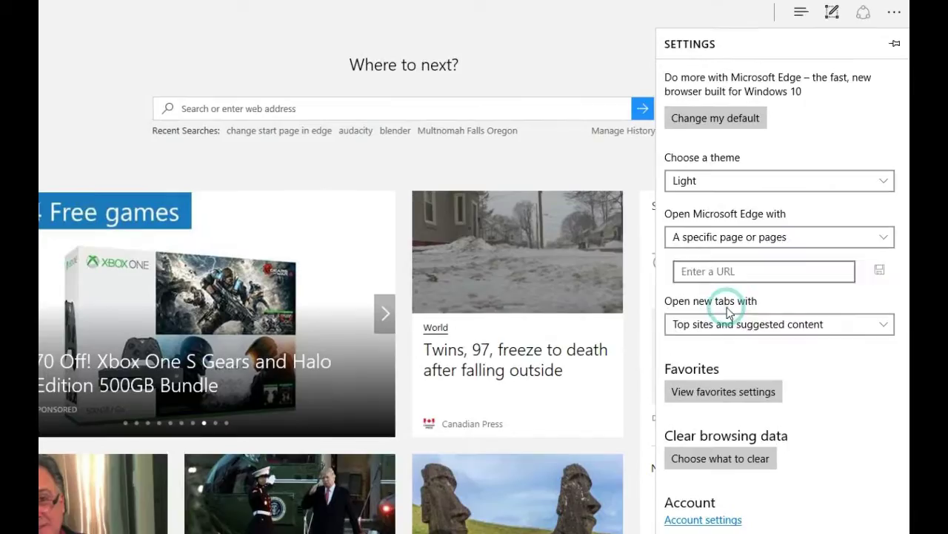
pyautogui.click(738, 271)
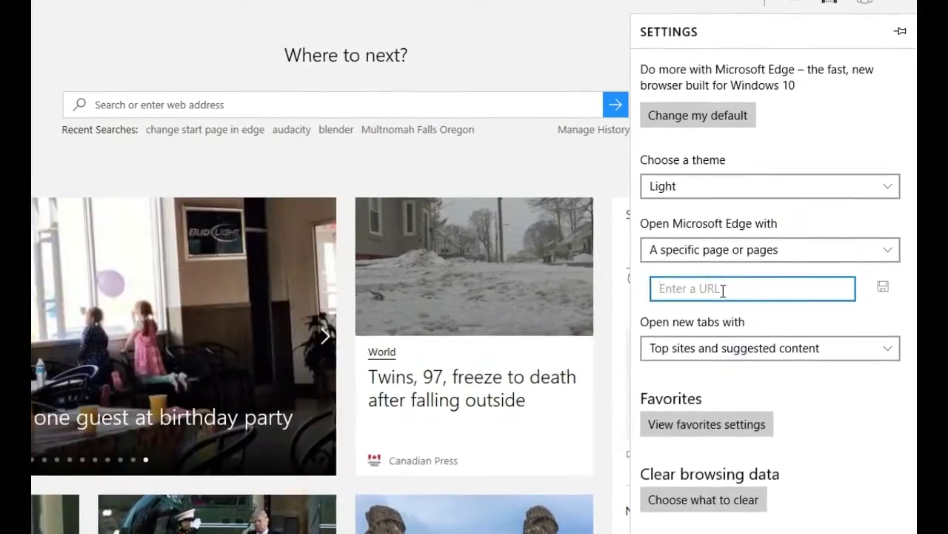
pyautogui.write('GOOGLE.COM')
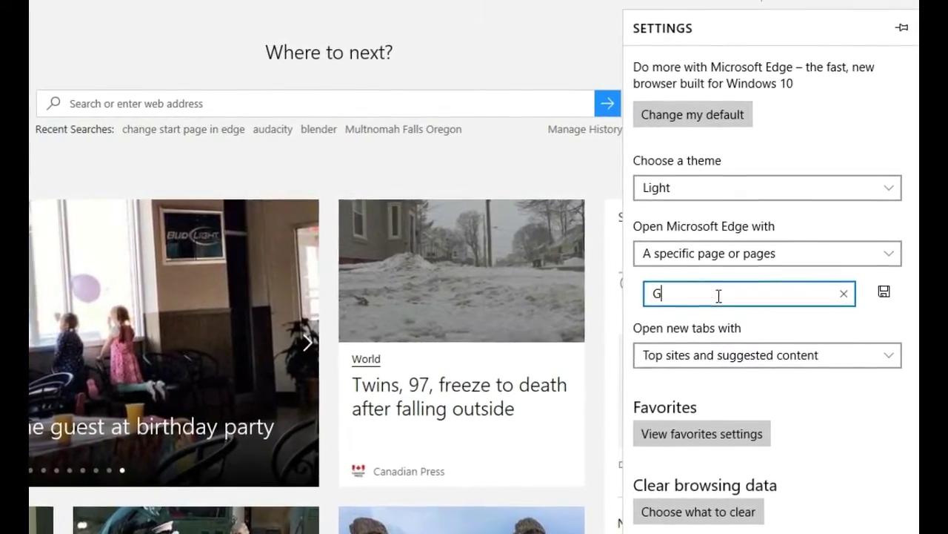
pyautogui.press('BackSpace')
pyautogui.press('BackSpace')
pyautogui.press('BackSpace')
pyautogui.press('BackSpace')
pyautogui.press('BackSpace')
pyautogui.press('BackSpace')
pyautogui.press('BackSpace')
pyautogui.press('BackSpace')
pyautogui.press('BackSpace')
pyautogui.press('BackSpace')
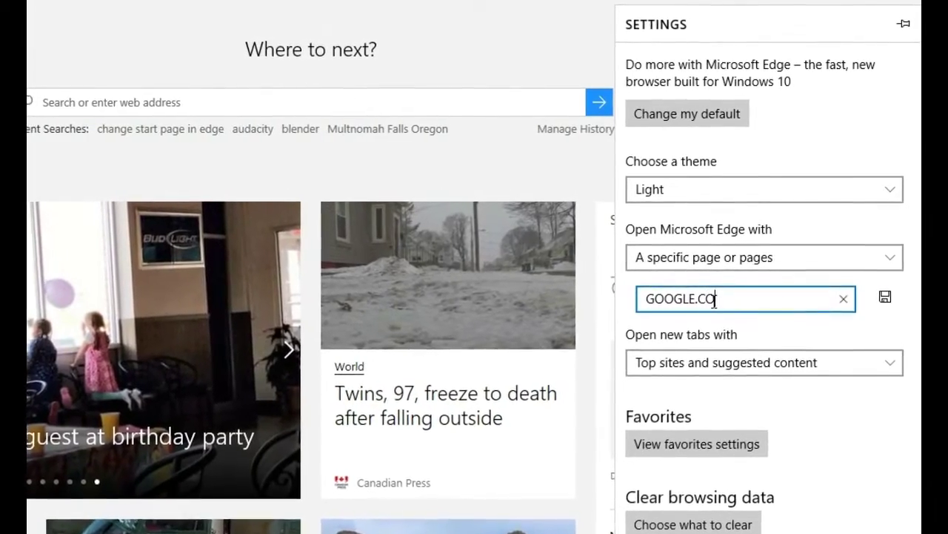
pyautogui.write('https:')
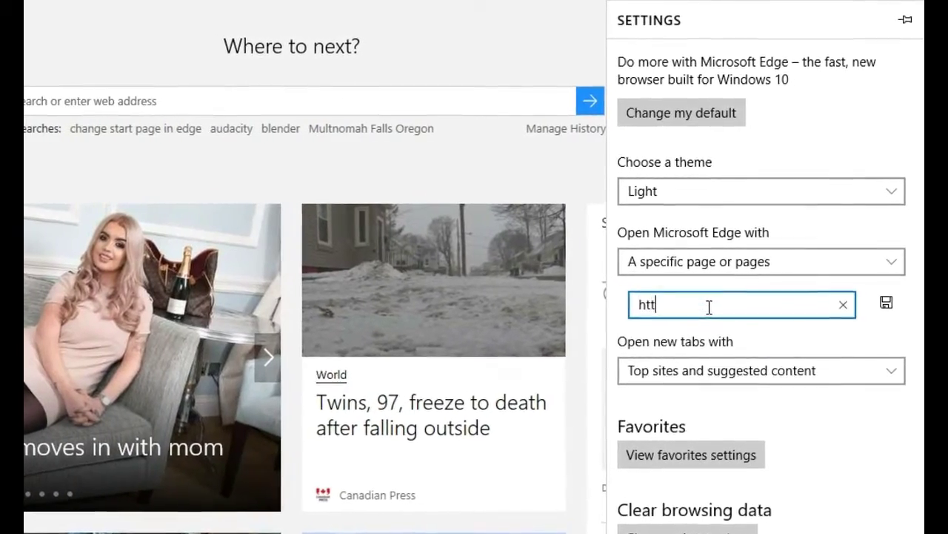
pyautogui.write('//google.co')
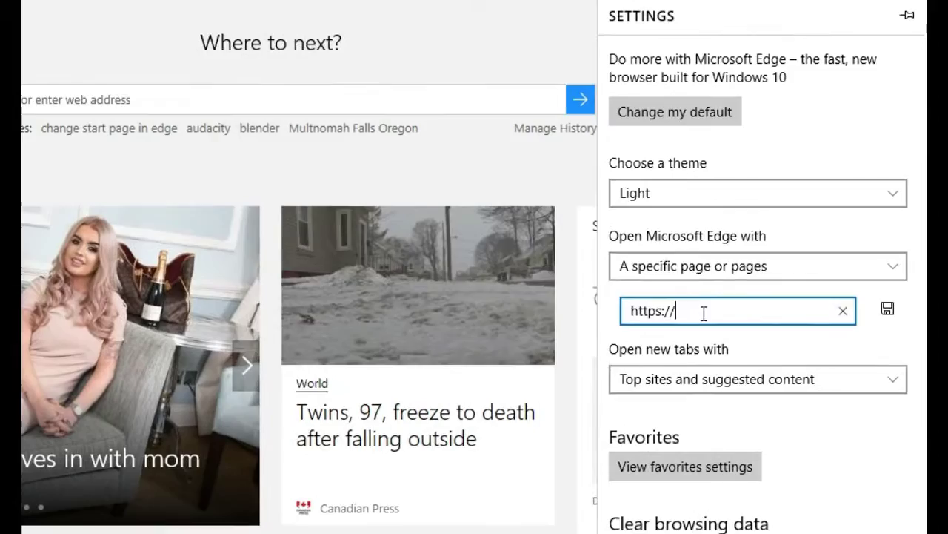
pyautogui.write('m')
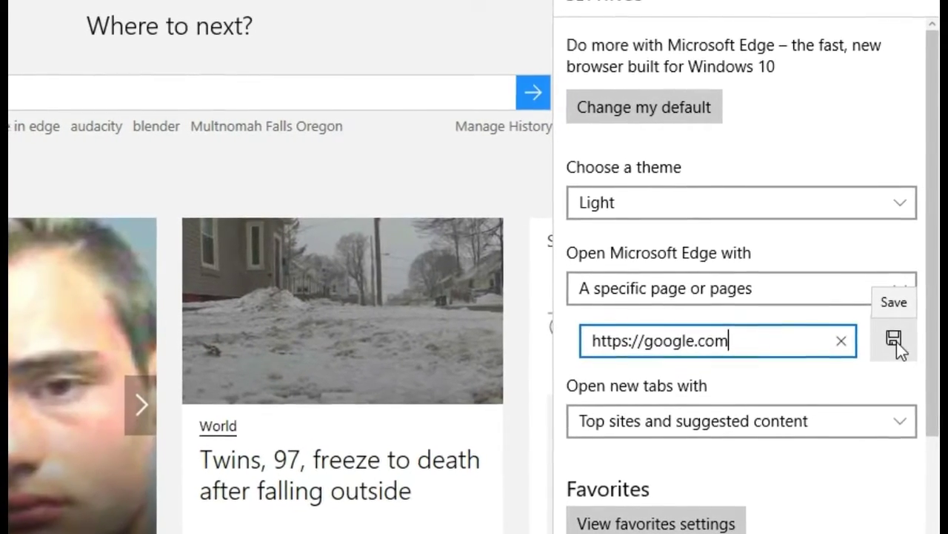
pyautogui.click(895, 340)
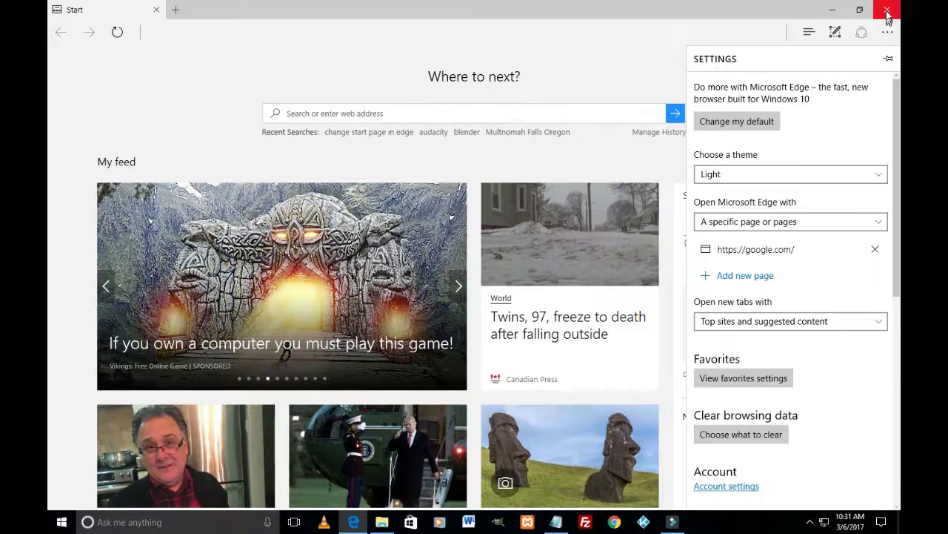
# - Close and relaunch Edge to confirm it opens on the Google homepage
pyautogui.click(888, 12)
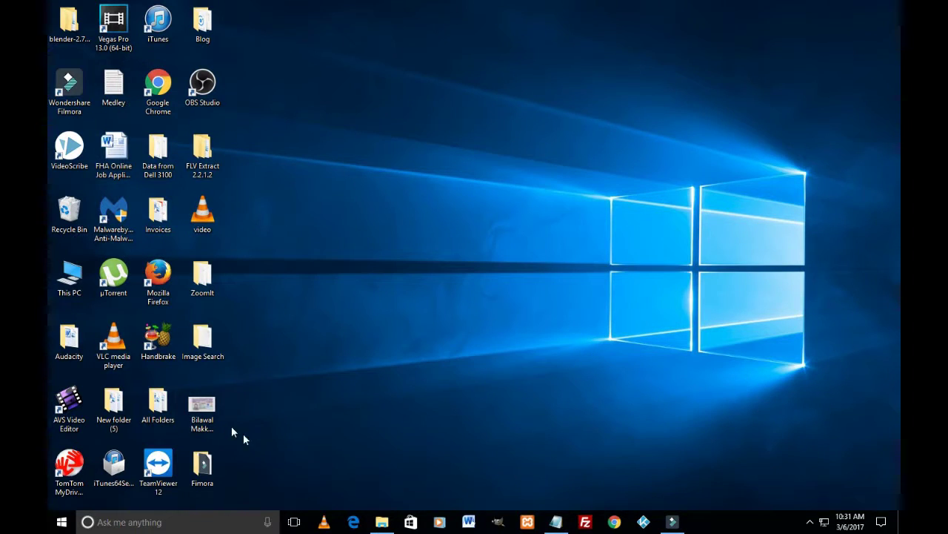
pyautogui.click(352, 522)
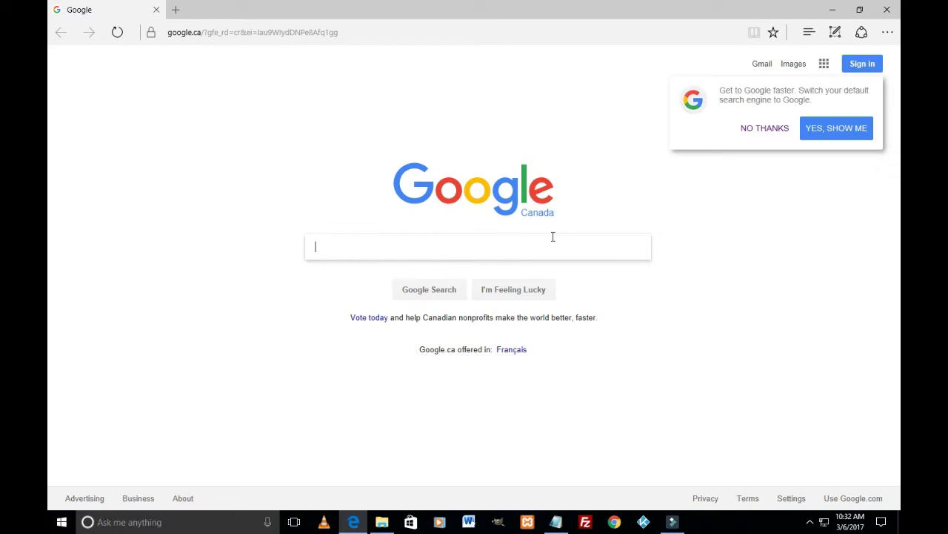
# - Decline Google's search-engine prompt and open Edge's advanced settings
pyautogui.click(769, 133)
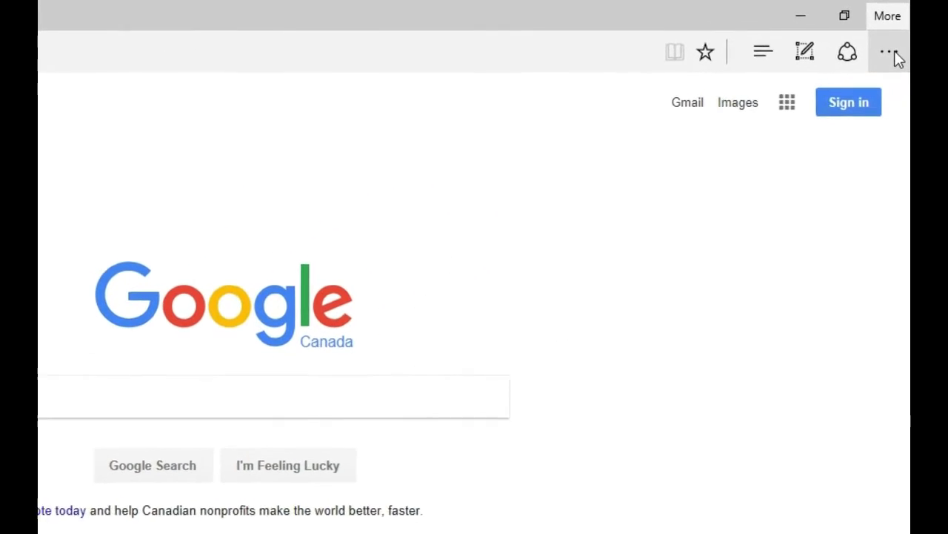
pyautogui.click(893, 54)
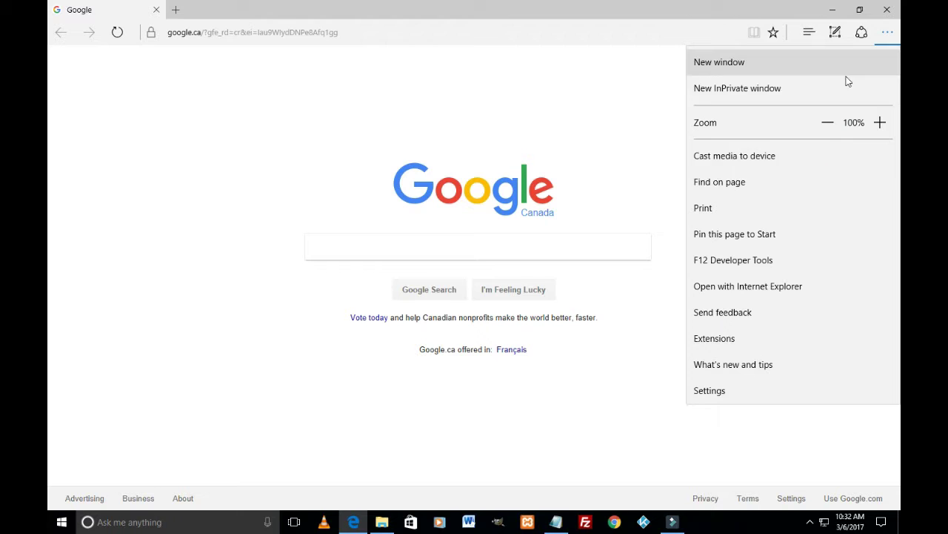
pyautogui.click(723, 399)
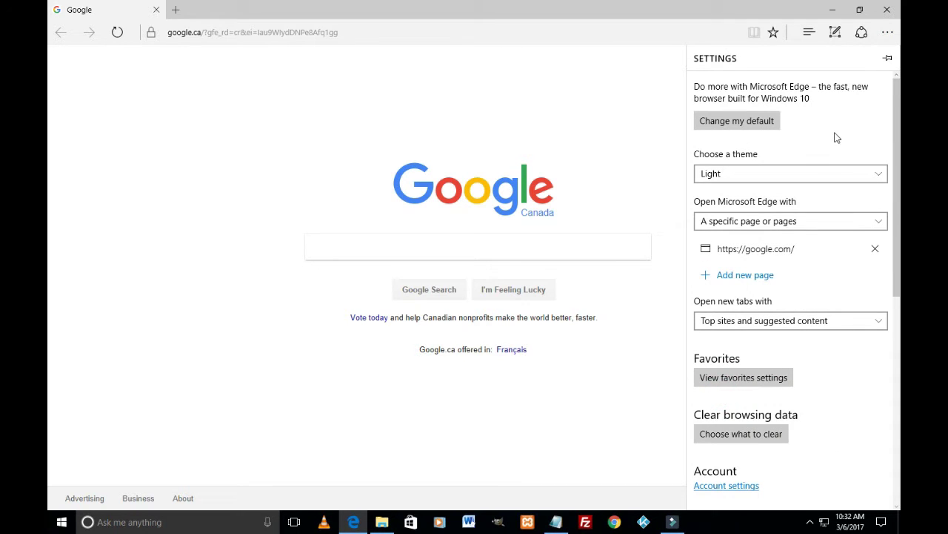
pyautogui.scroll(-5, 768, 339)
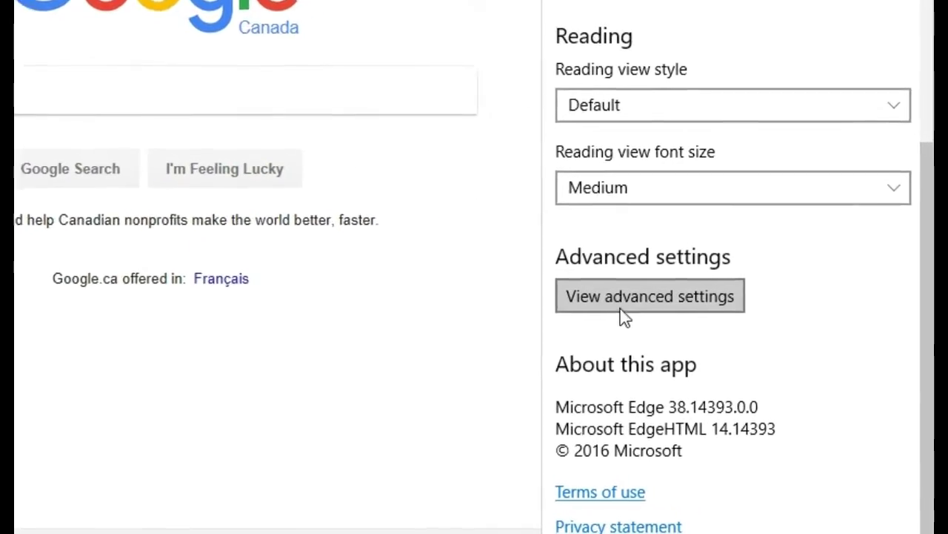
pyautogui.click(604, 289)
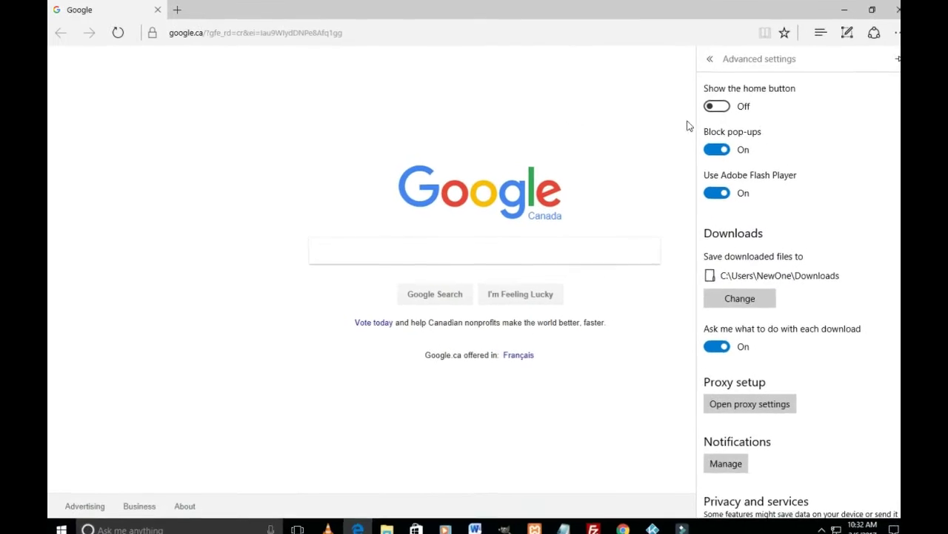
# - Switch the 'Show the home button' toggle to On
pyautogui.click(723, 108)
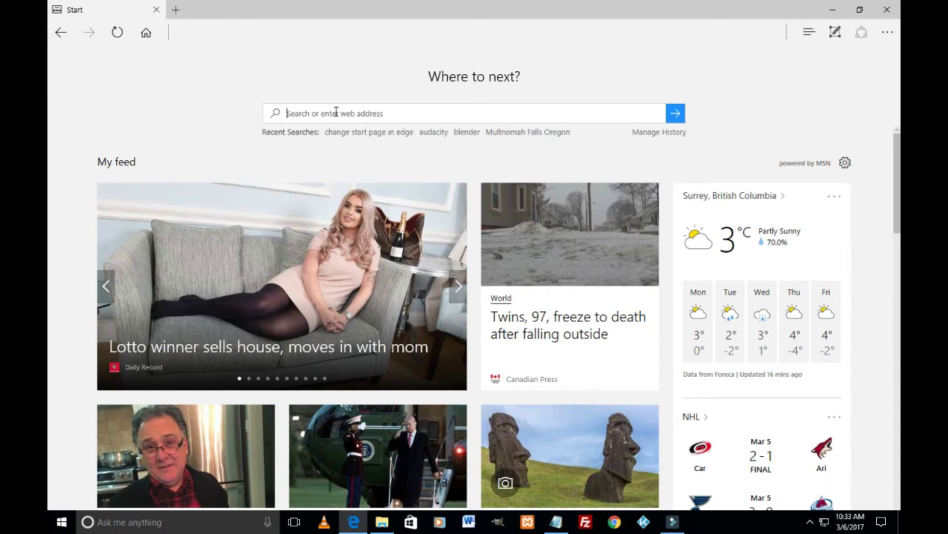
# - In advanced settings, set the home button to open 'A specific page'
pyautogui.click(889, 33)
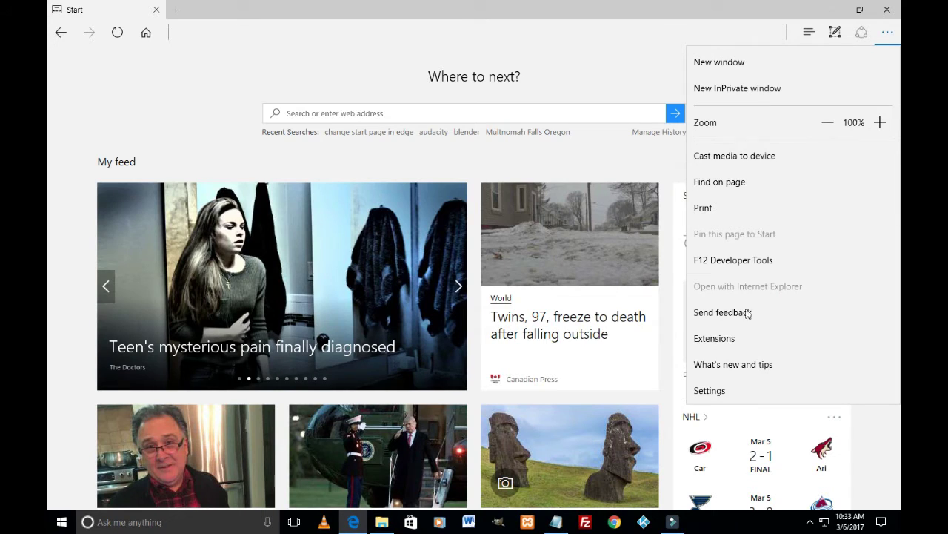
pyautogui.click(709, 390)
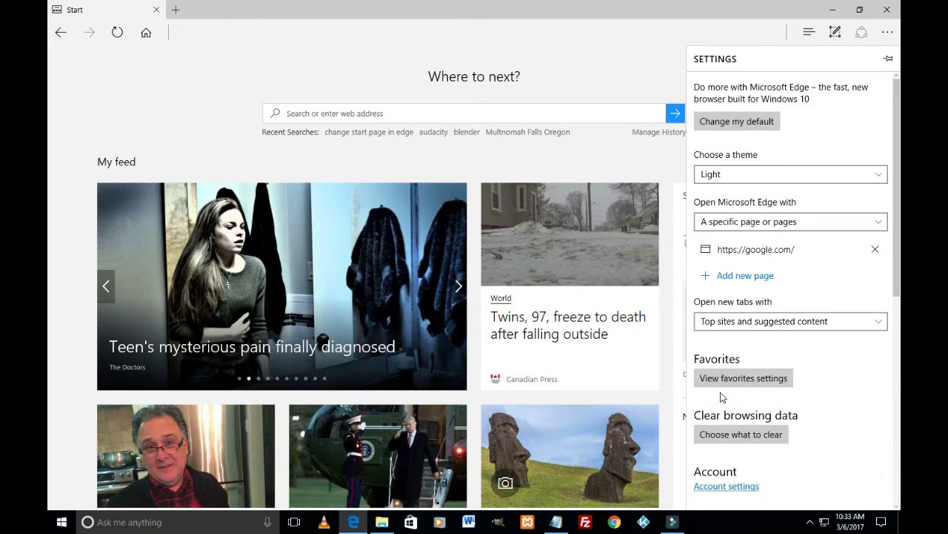
pyautogui.scroll(-6, 741, 296)
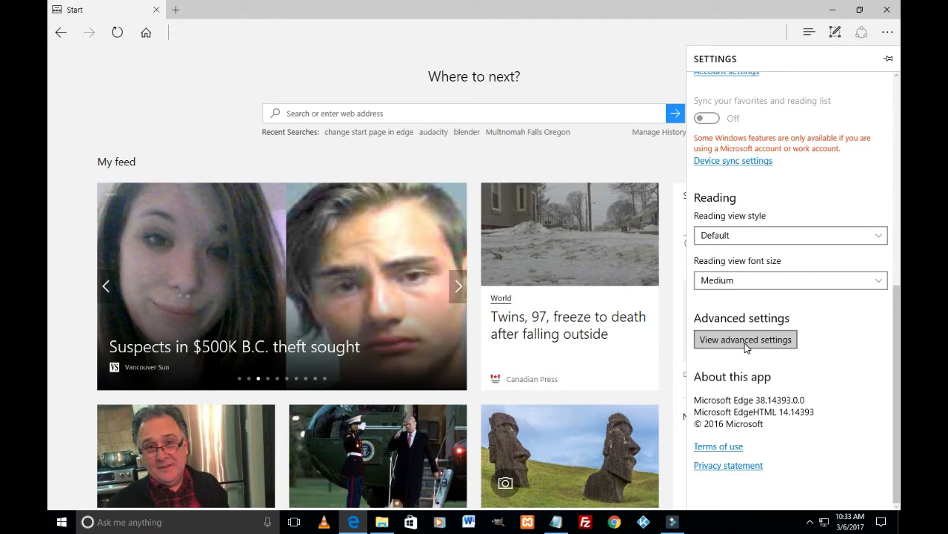
pyautogui.click(746, 343)
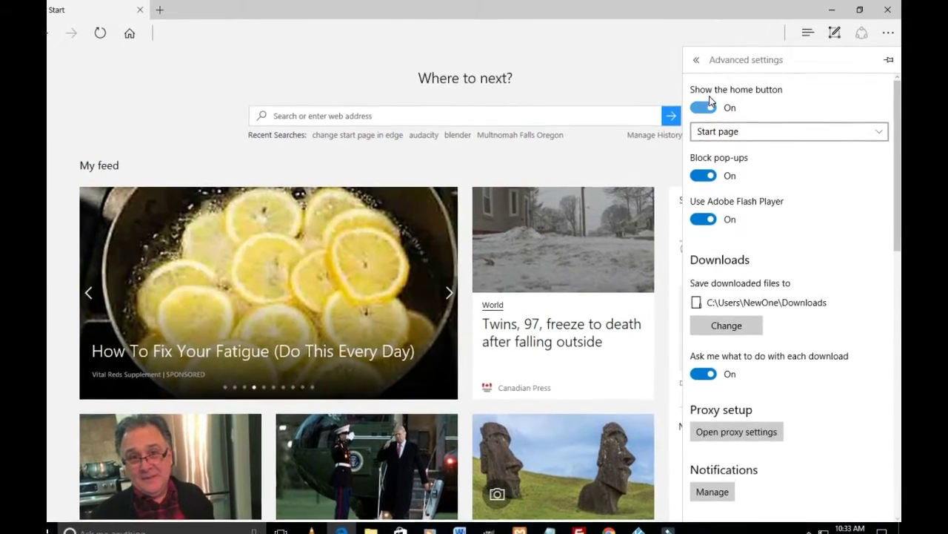
pyautogui.click(721, 137)
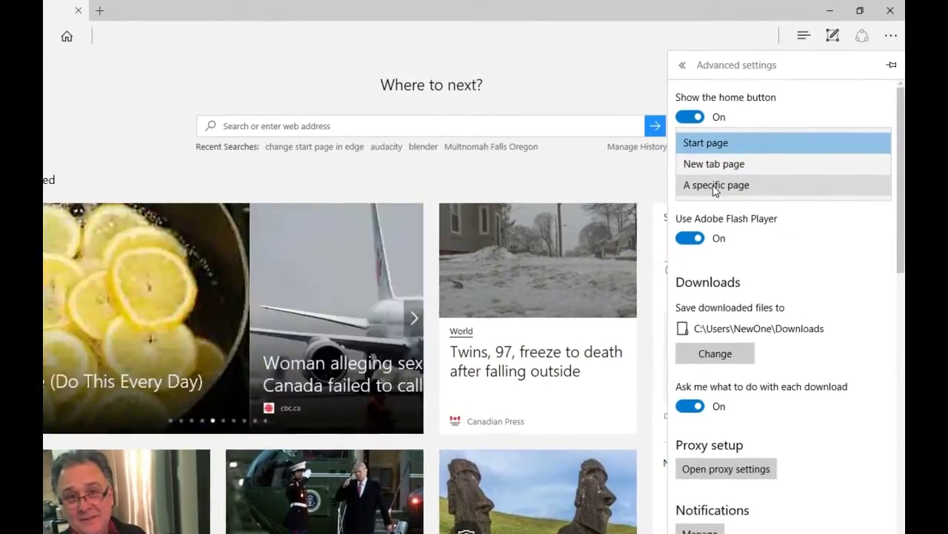
pyautogui.click(714, 188)
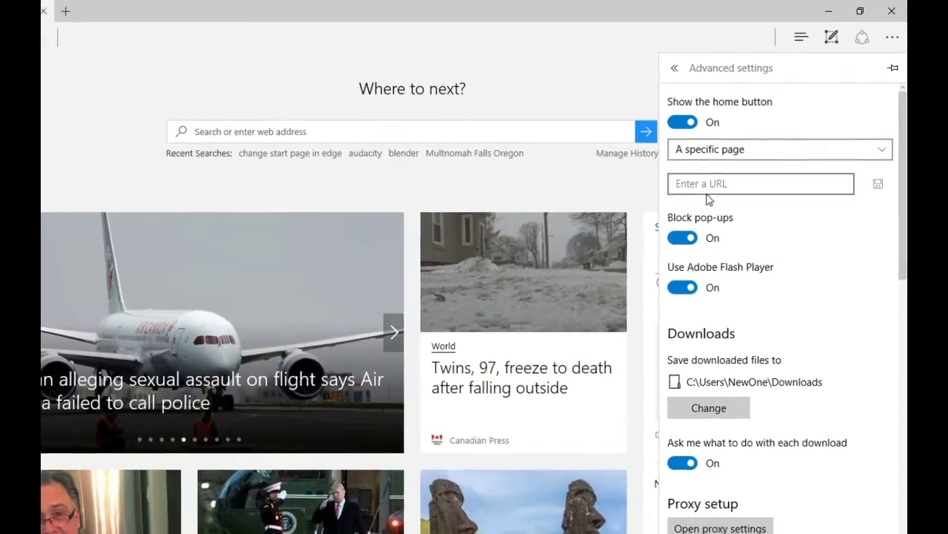
pyautogui.click(706, 194)
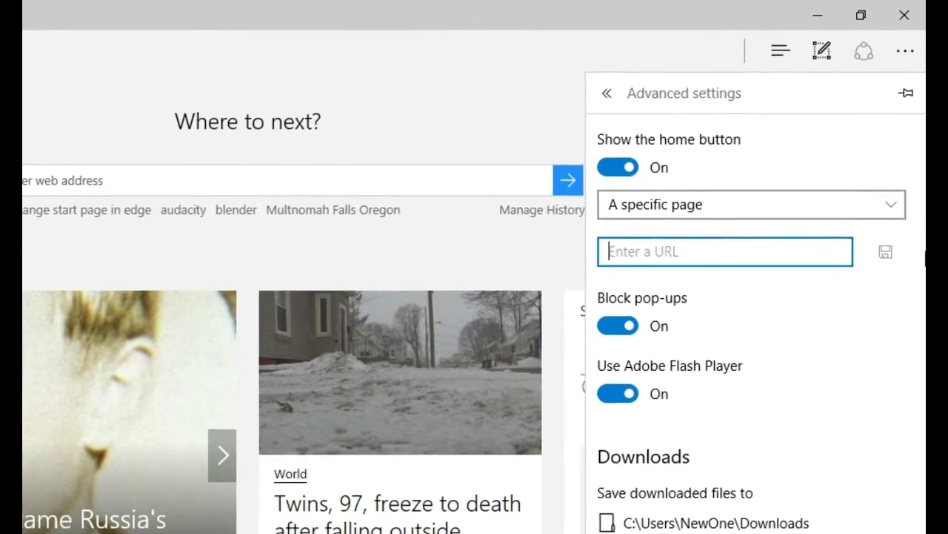
pyautogui.write('https://g')
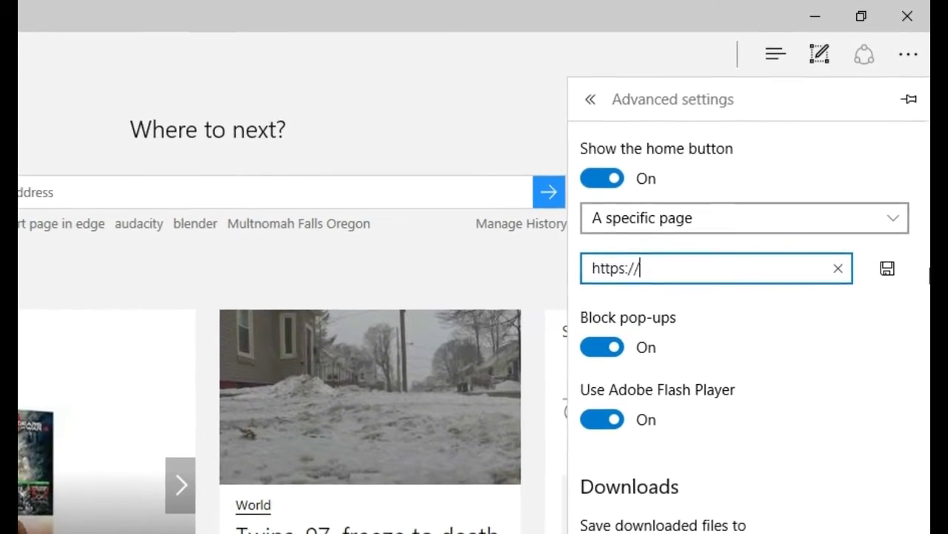
pyautogui.write('oogle.com')
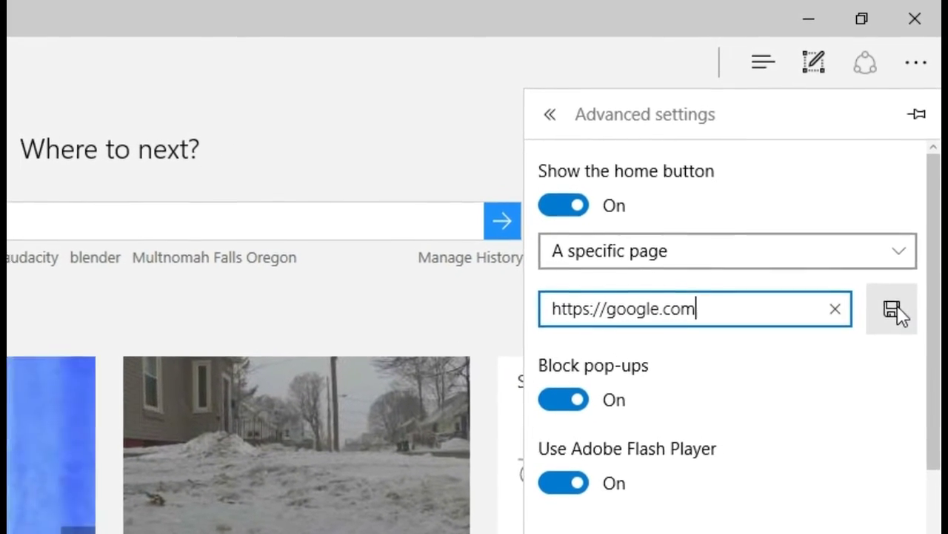
pyautogui.click(890, 292)
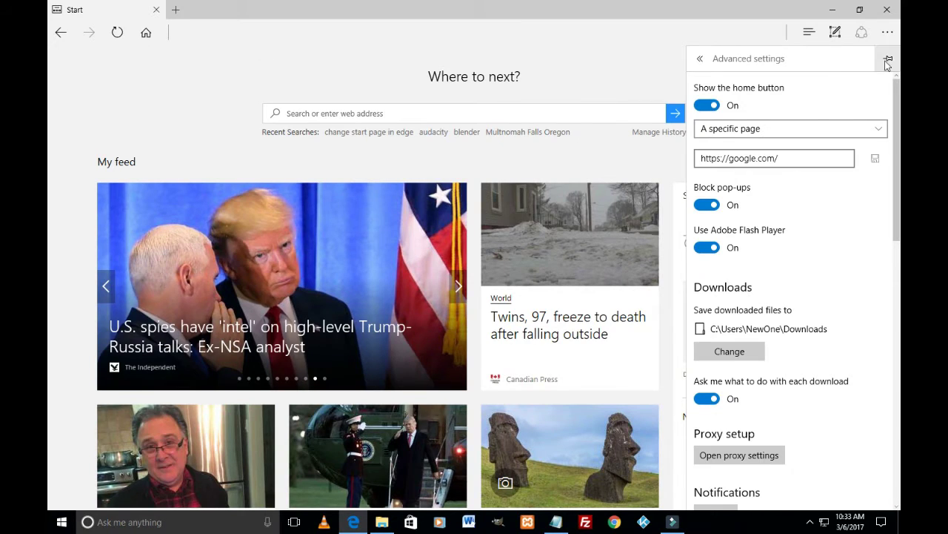
pyautogui.click(699, 58)
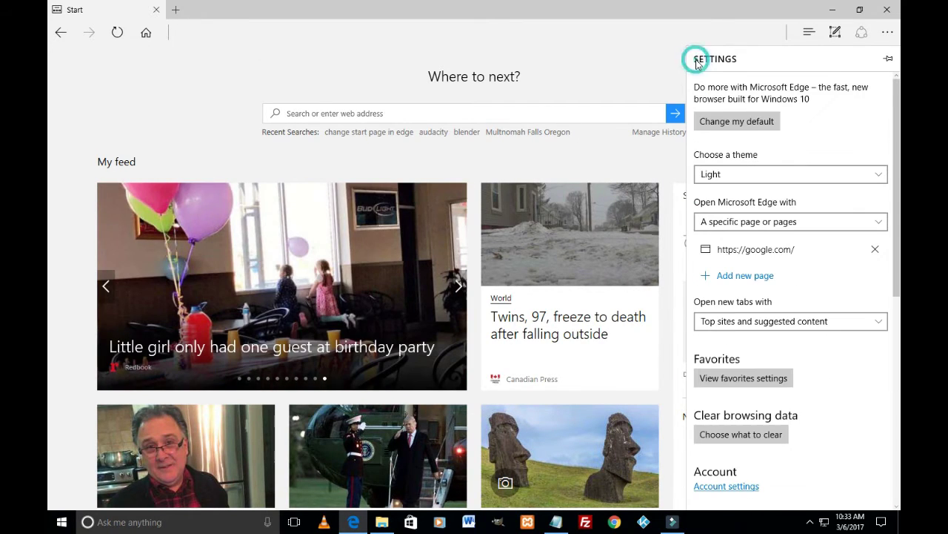
# - Test the Home button, then close and relaunch Edge to confirm it starts on Google
pyautogui.click(637, 53)
pyautogui.click(147, 34)
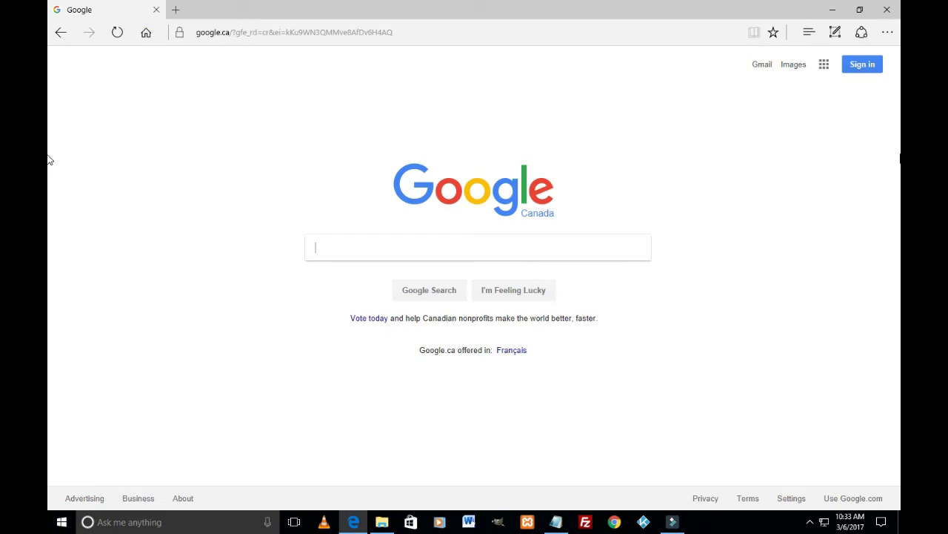
pyautogui.click(885, 12)
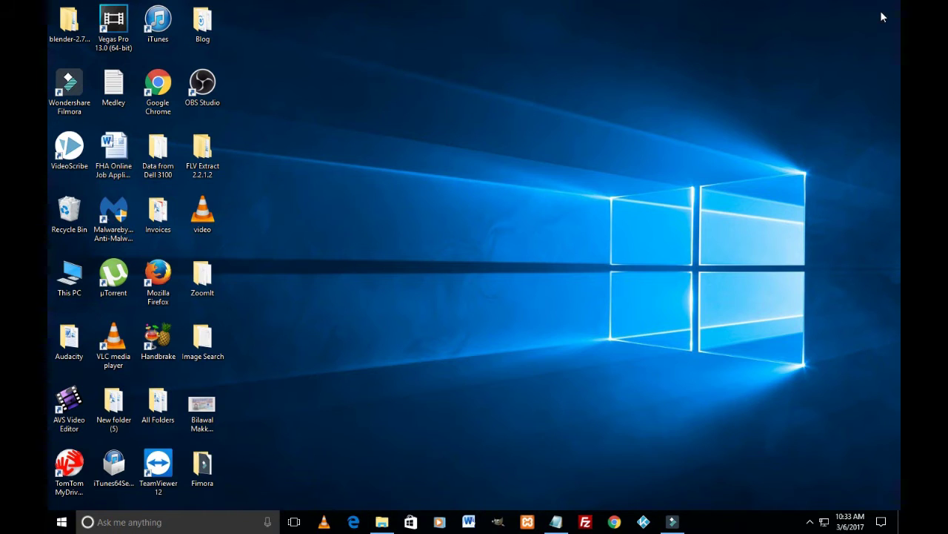
pyautogui.click(353, 522)
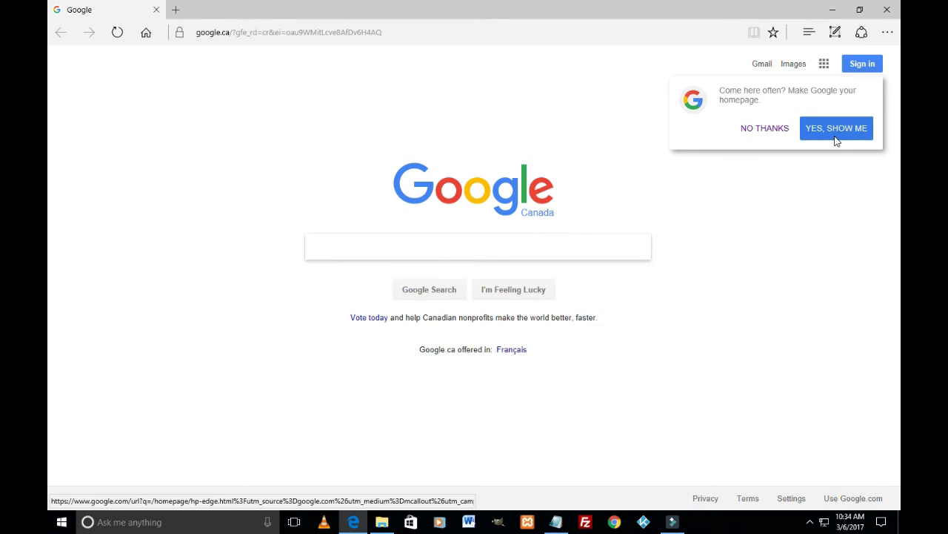
# - Decline Google's homepage suggestion, visit youtube.com, then use Home to return to google.com
pyautogui.click(778, 129)
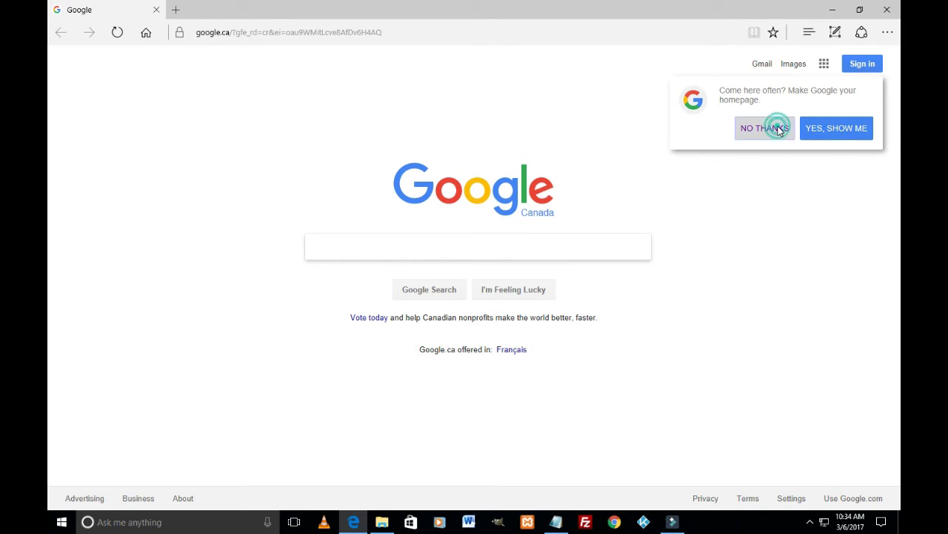
pyautogui.click(485, 39)
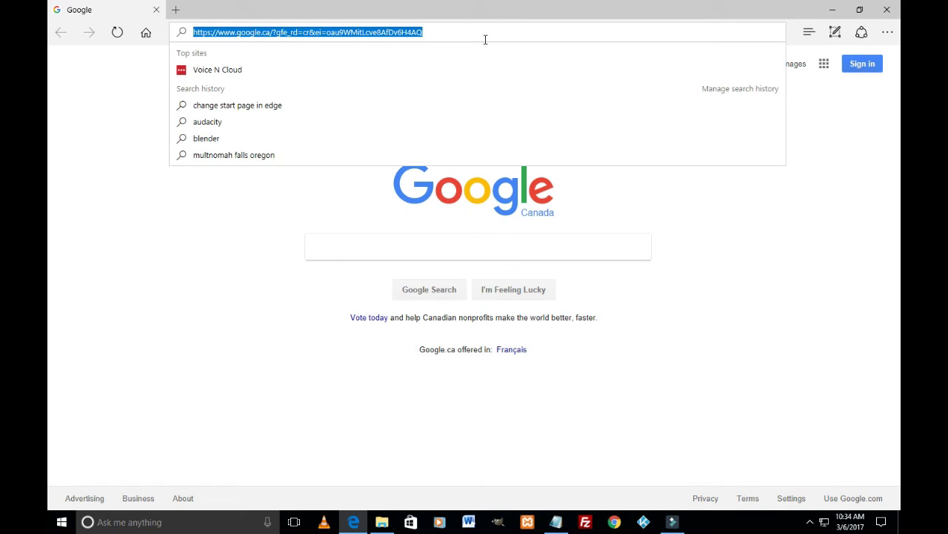
pyautogui.write('youtube.com')
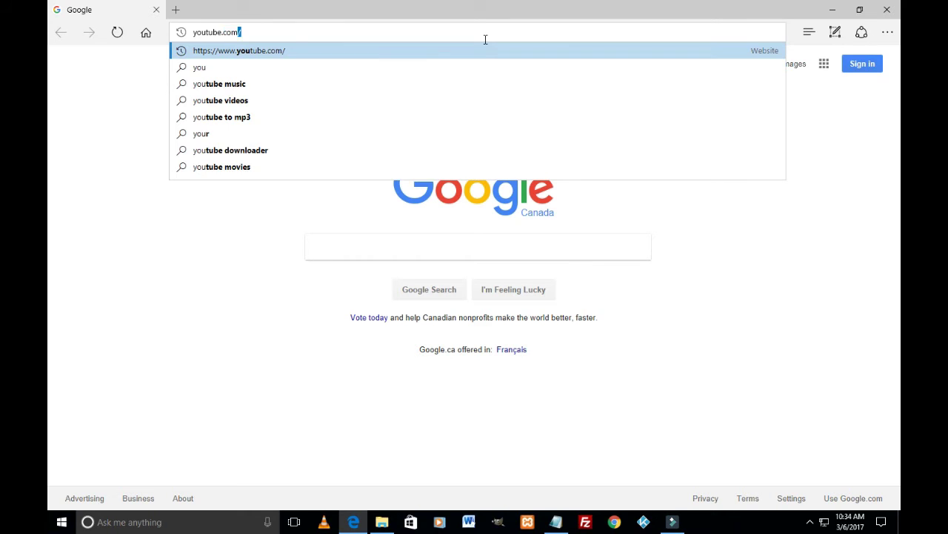
pyautogui.press('Return')
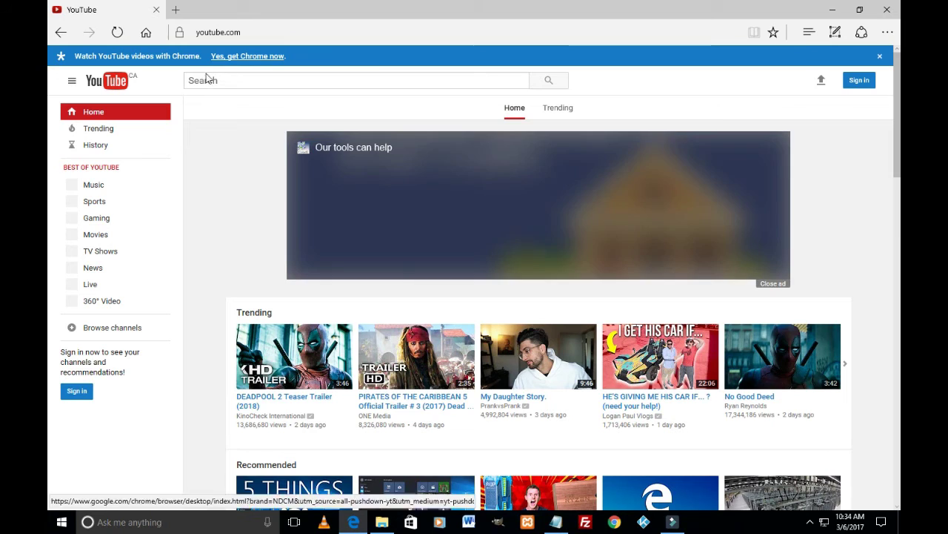
pyautogui.click(147, 33)
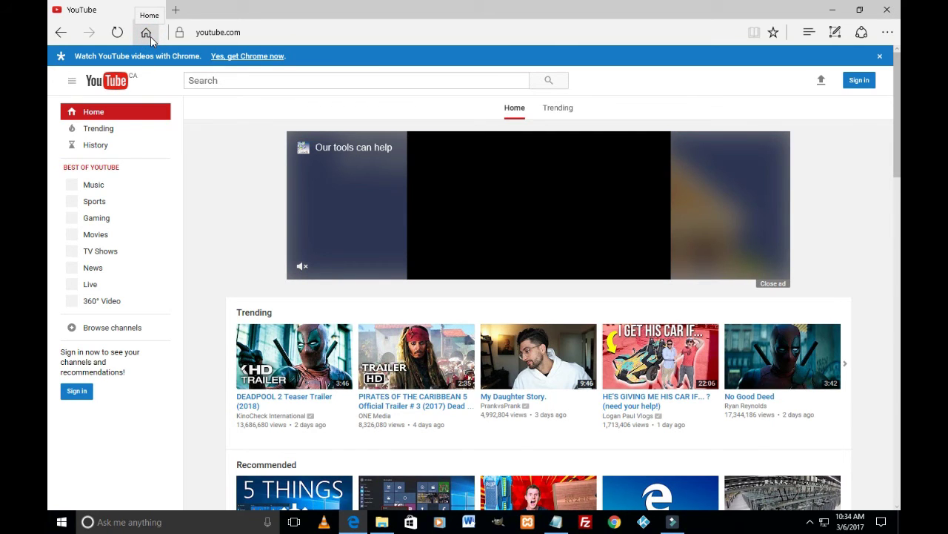
pyautogui.click(147, 34)
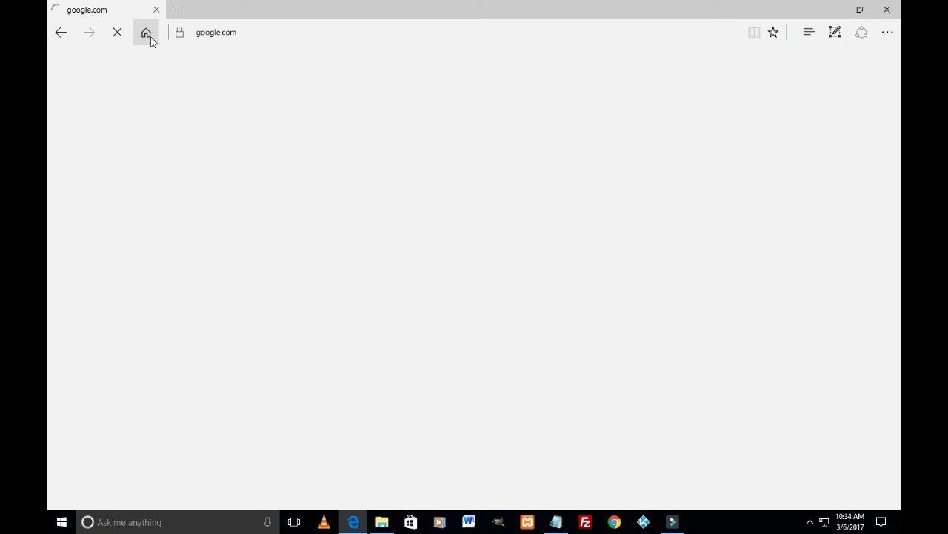